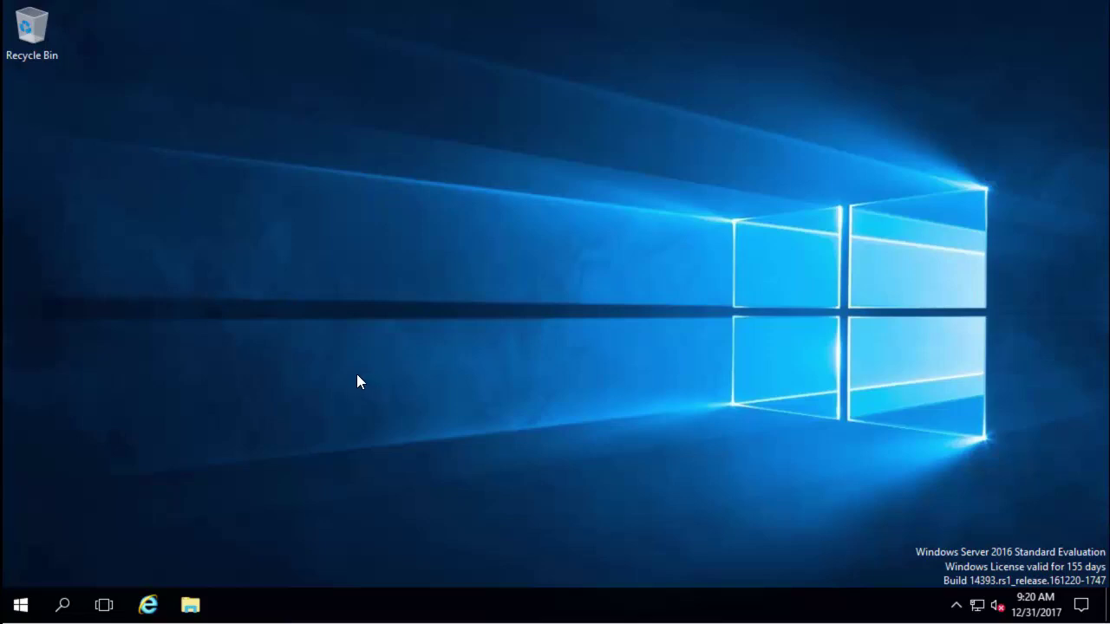
Launch Computer Management and show Shared Folders > Open Files, which lists no open files.
right_click(21, 608)
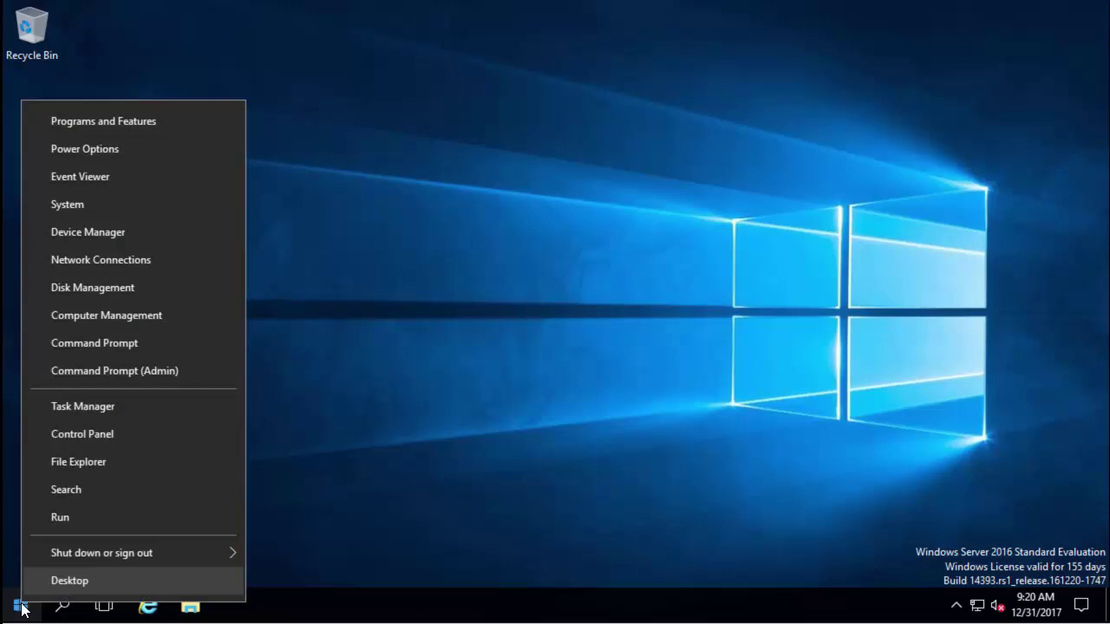
click(168, 316)
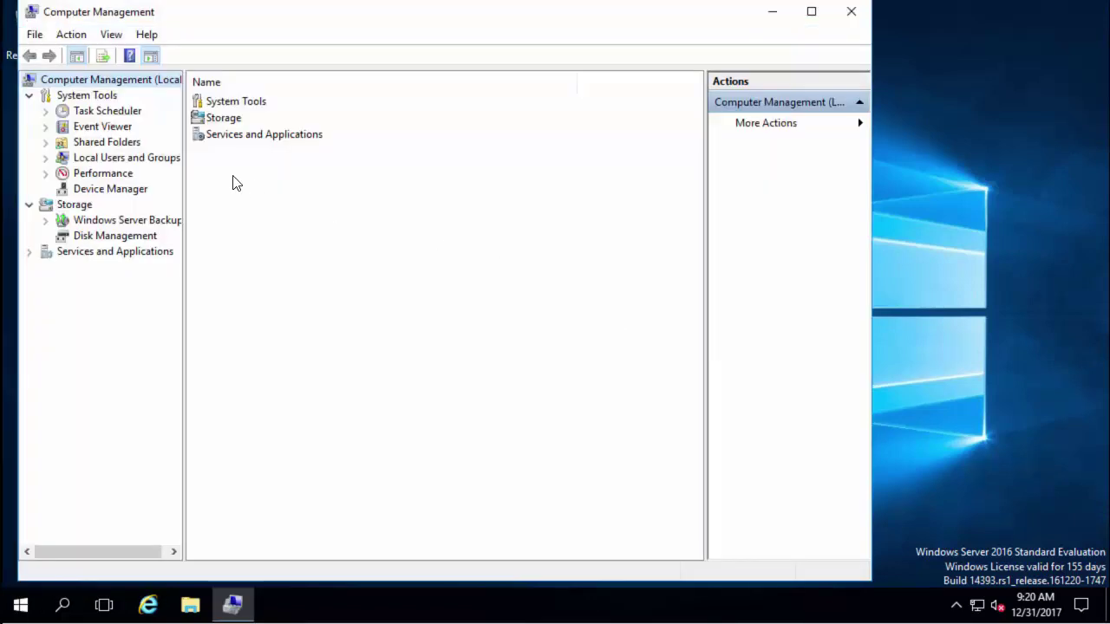
click(45, 144)
click(111, 189)
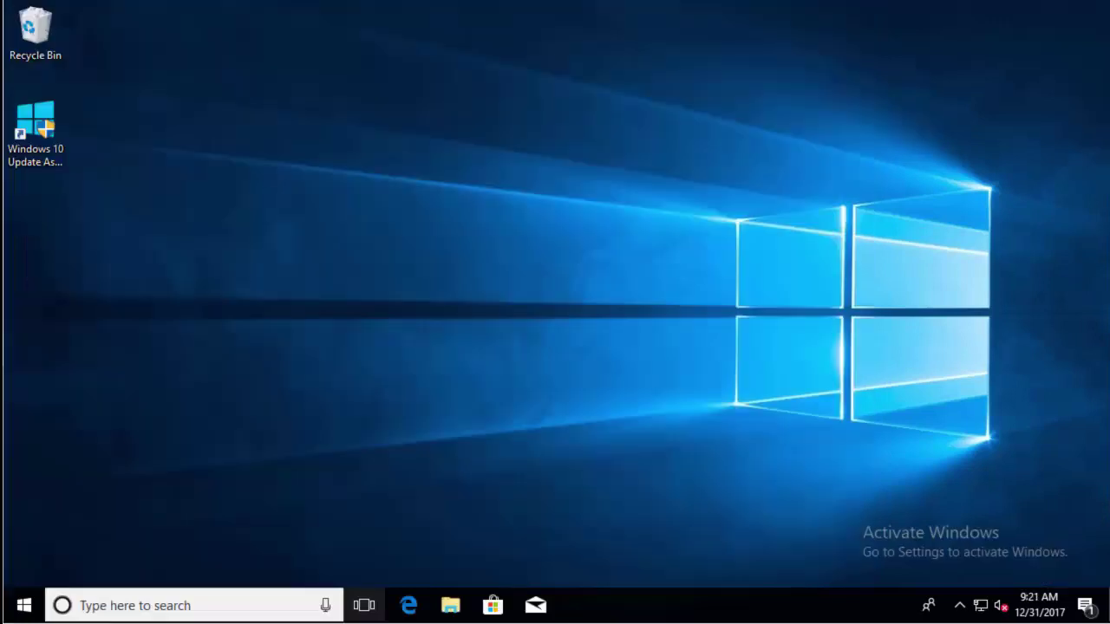
Browse to the \\file\hr share from the taskbar search and open ADPRO in Notepad.
click(221, 605)
text(\\fi)
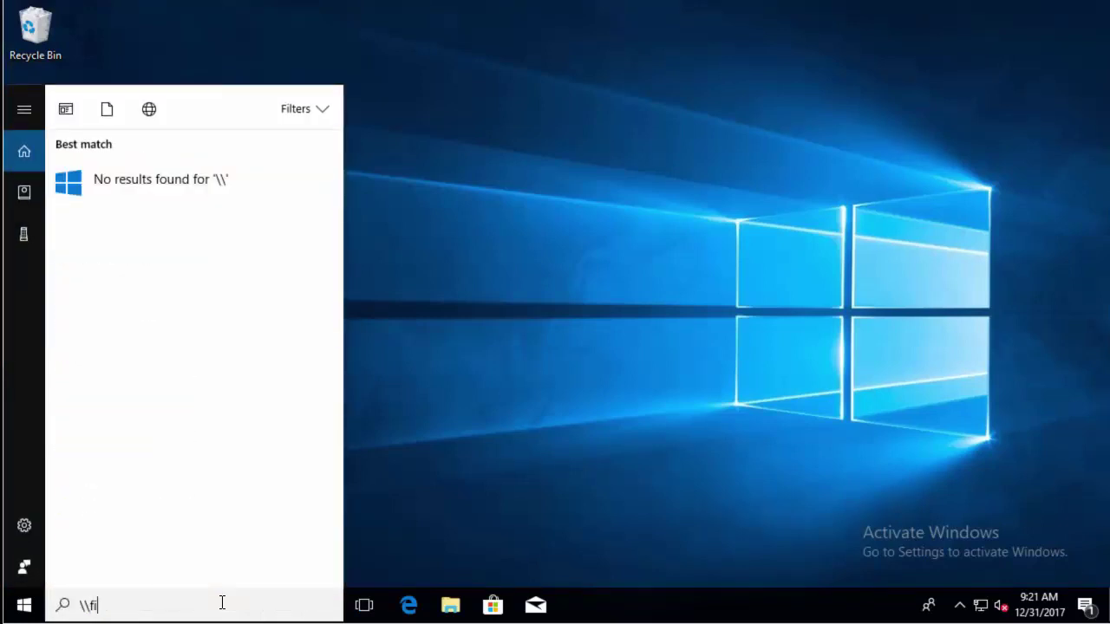
text(le\hr)
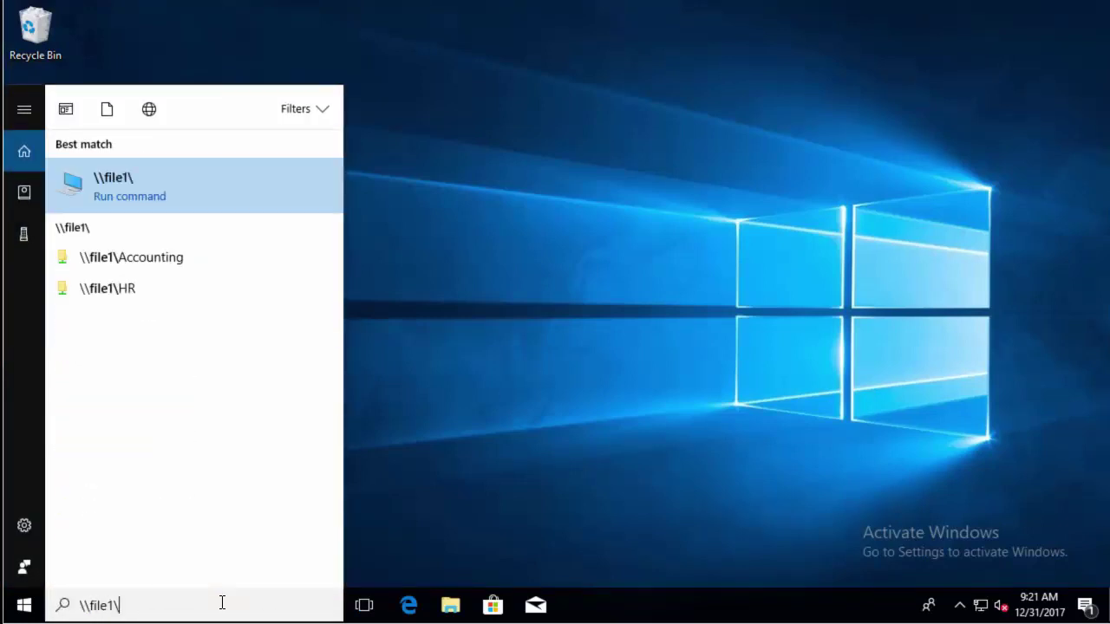
key(Return)
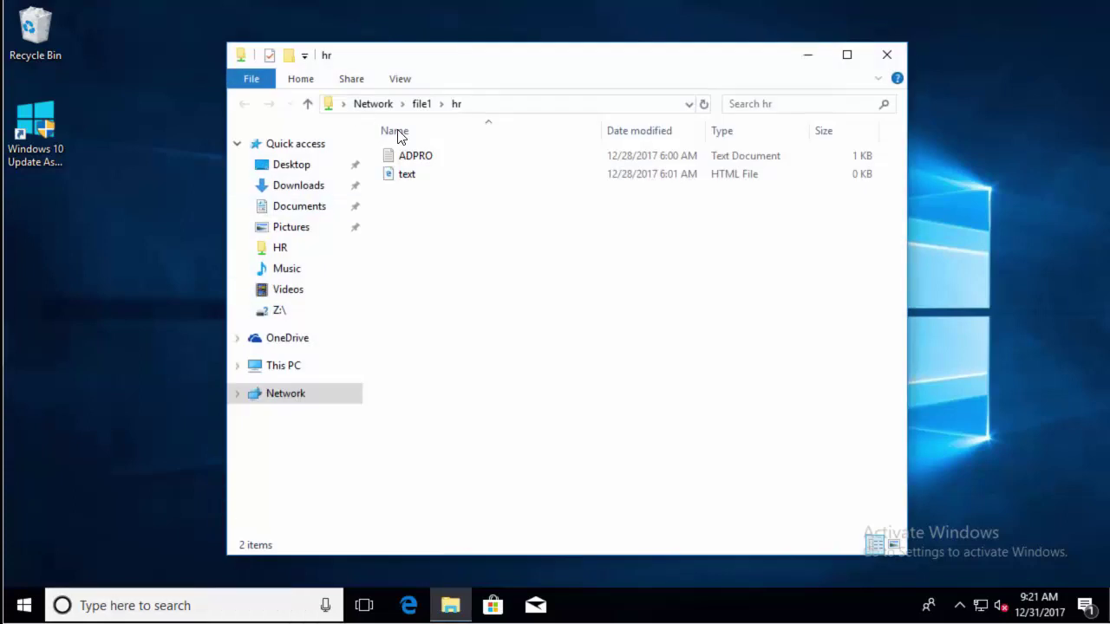
double_click(425, 158)
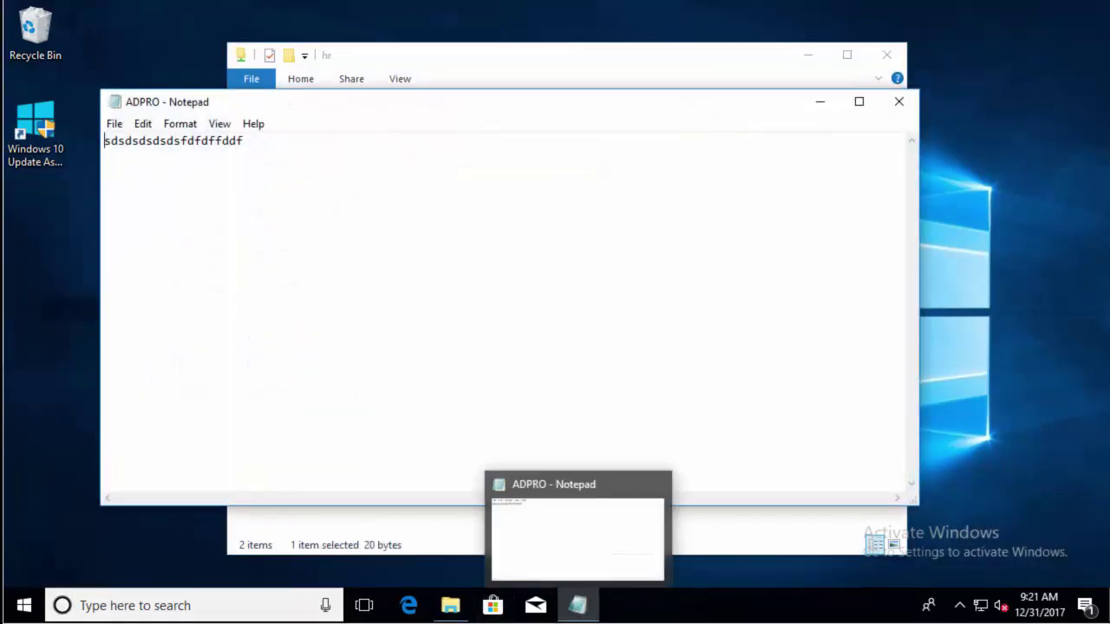
Refresh Open Files so E:\HR\ADPRO.txt appears, then dismiss its menu without closing it.
click(320, 603)
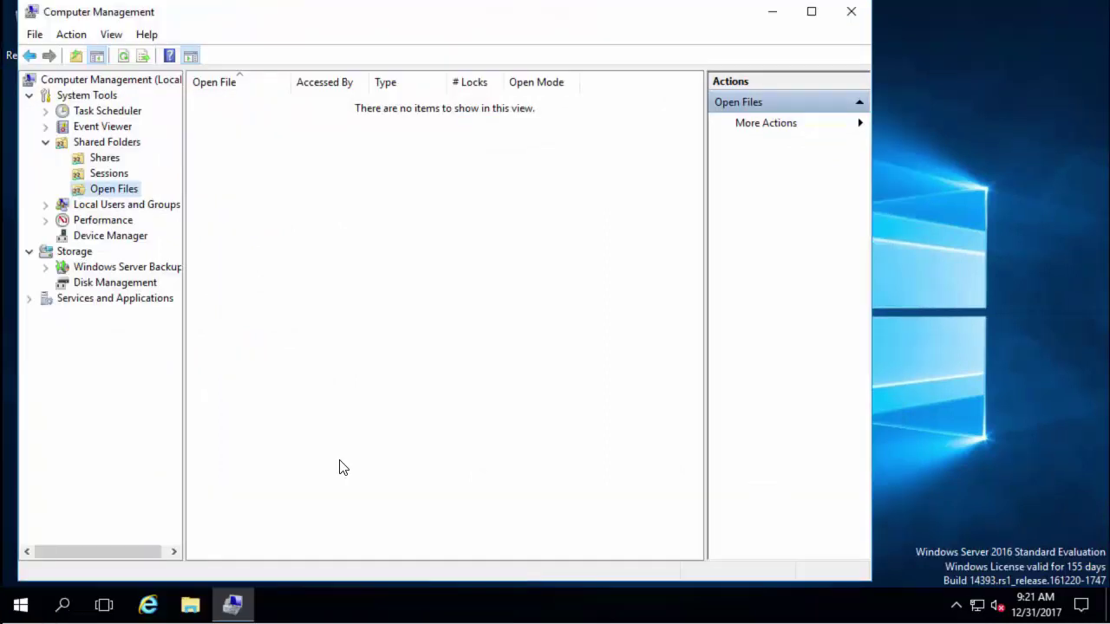
right_click(112, 191)
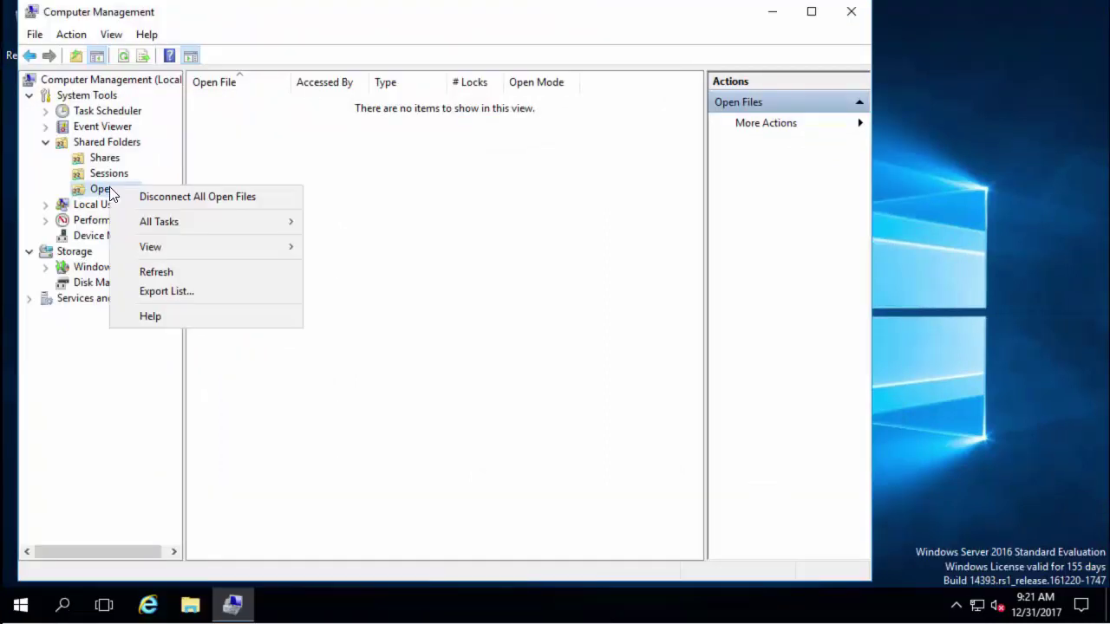
click(143, 270)
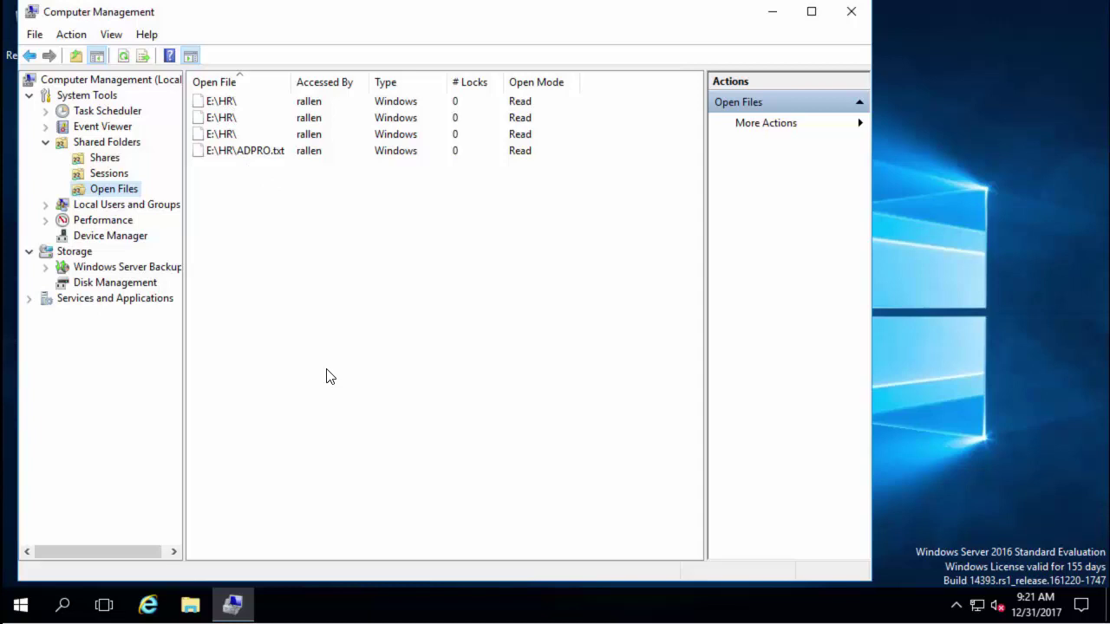
right_click(237, 159)
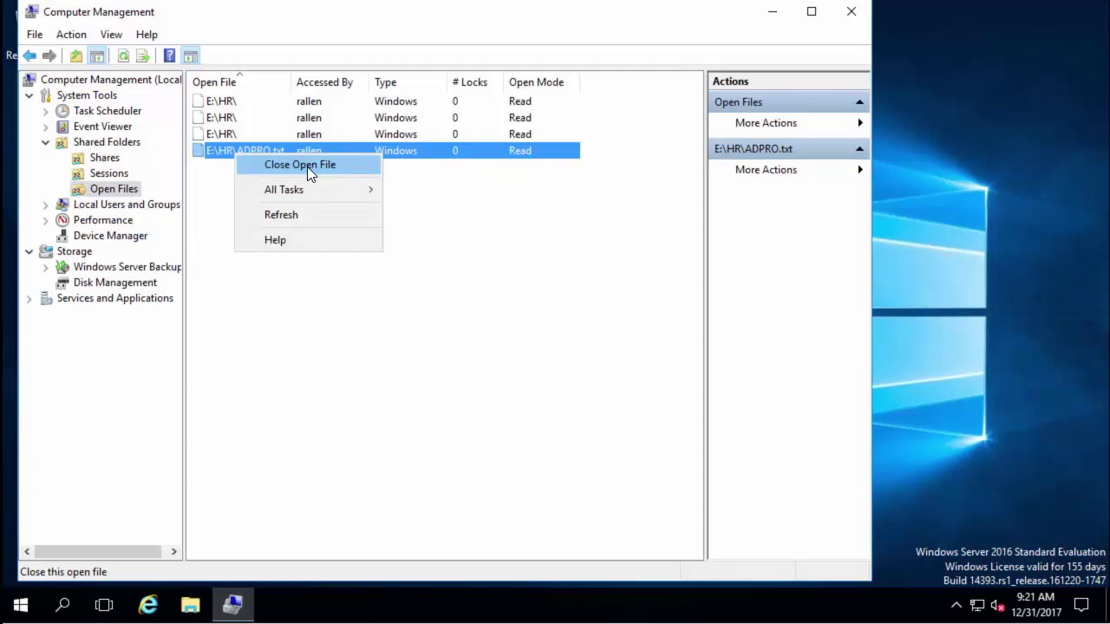
click(536, 418)
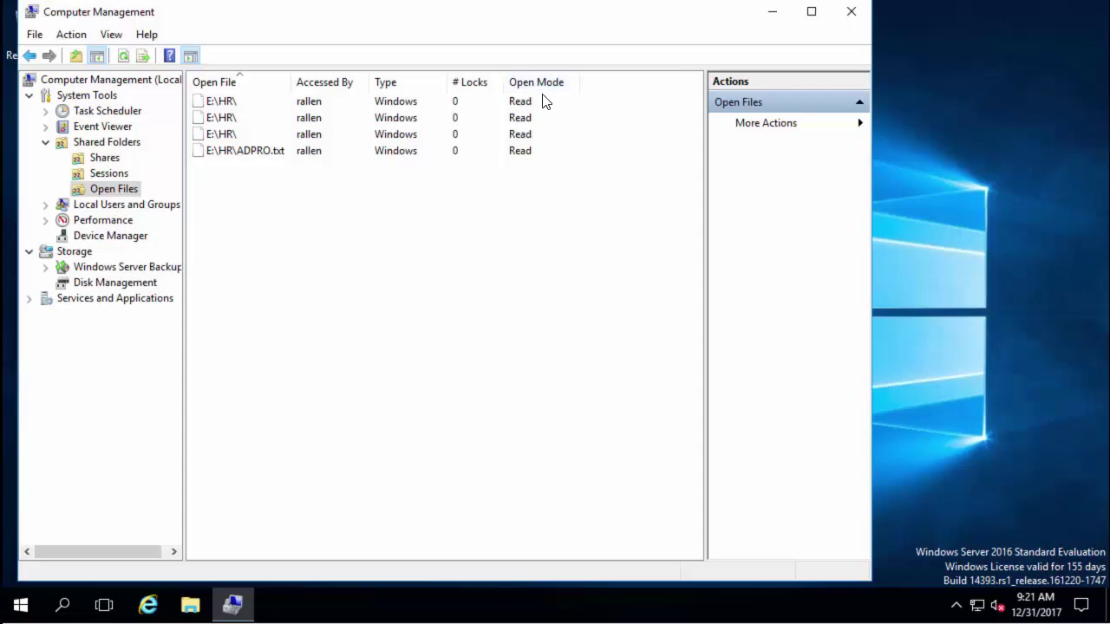
click(226, 150)
right_click(227, 151)
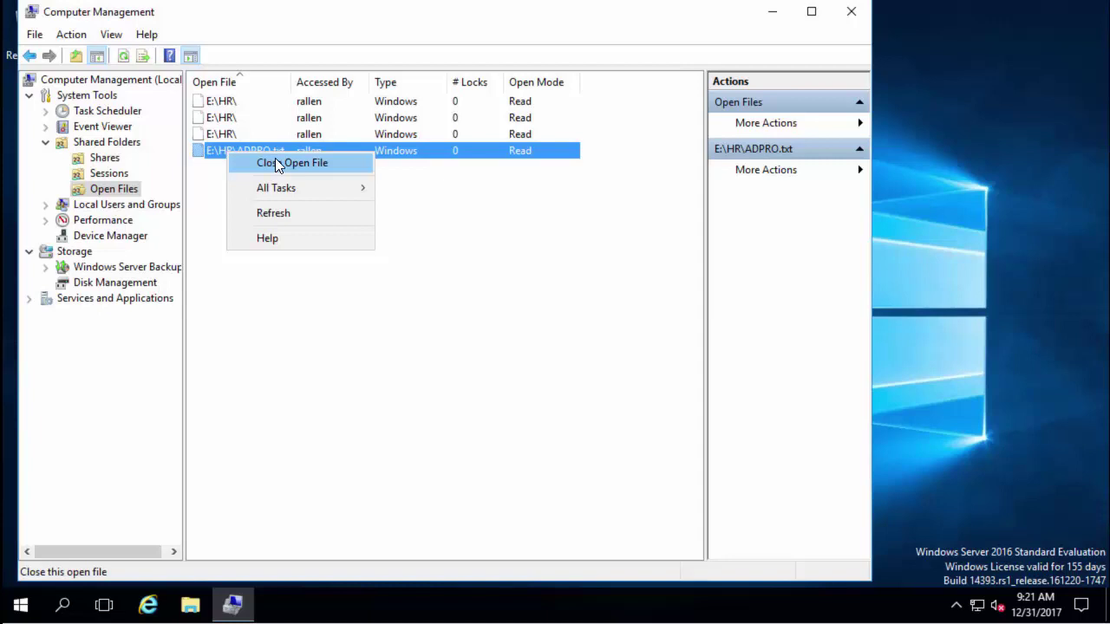
click(462, 375)
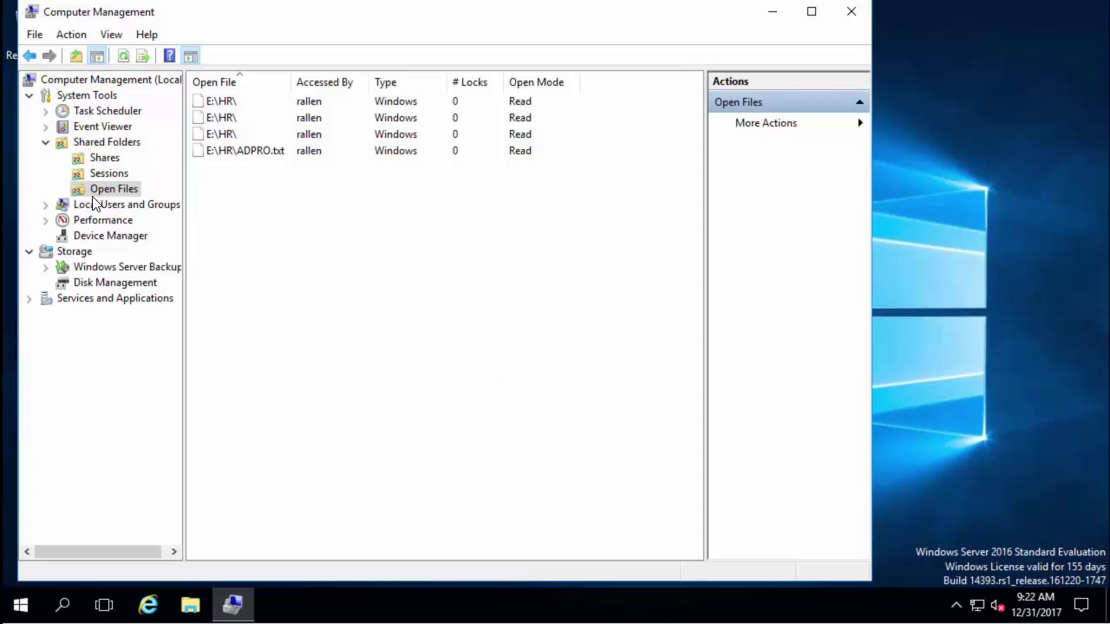
right_click(220, 154)
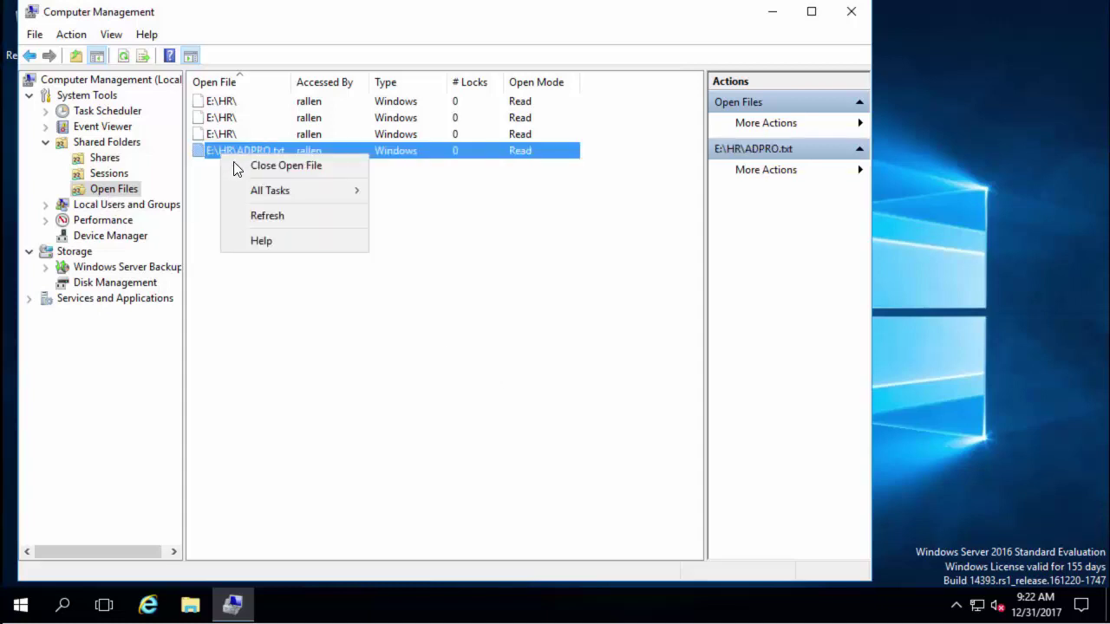
click(540, 455)
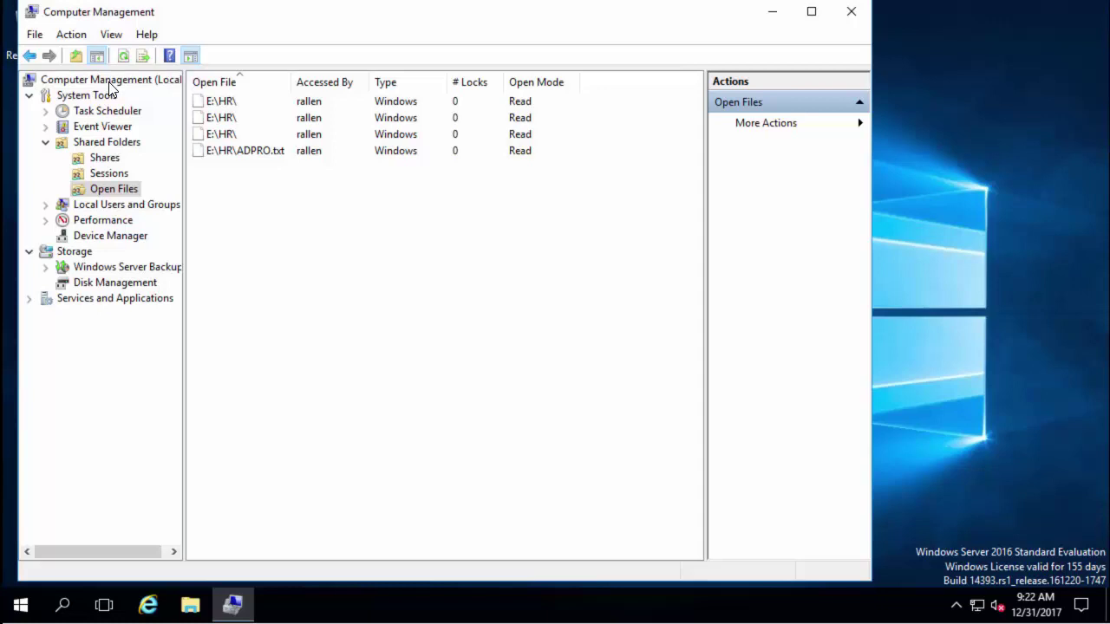
Close Computer Management, start Task Manager, and launch Resource Monitor from the Performance tab.
click(849, 19)
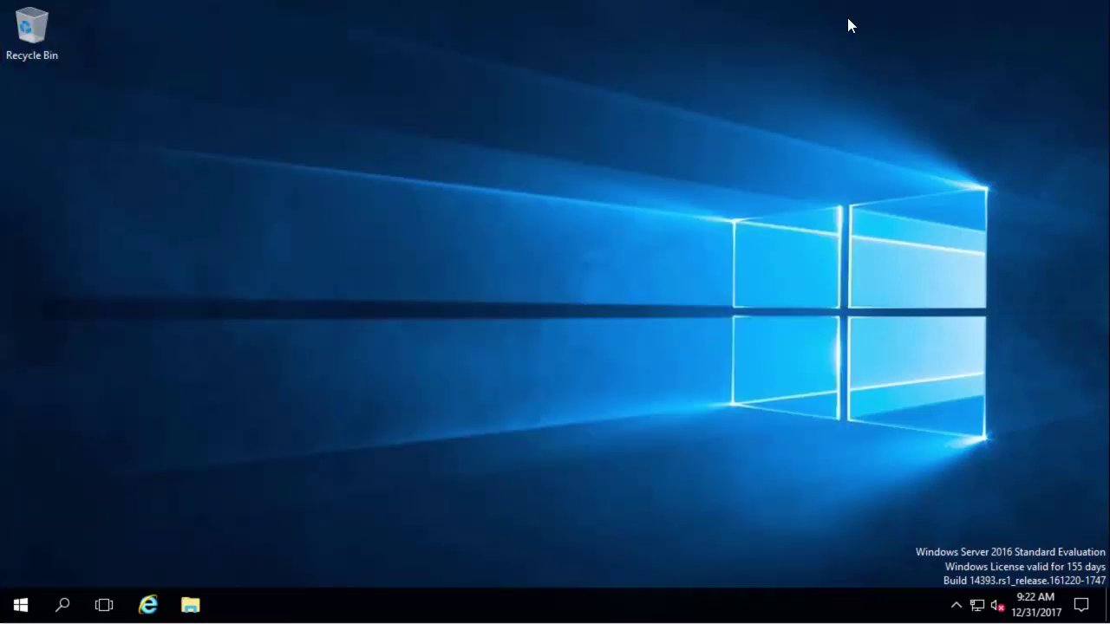
right_click(414, 609)
click(329, 476)
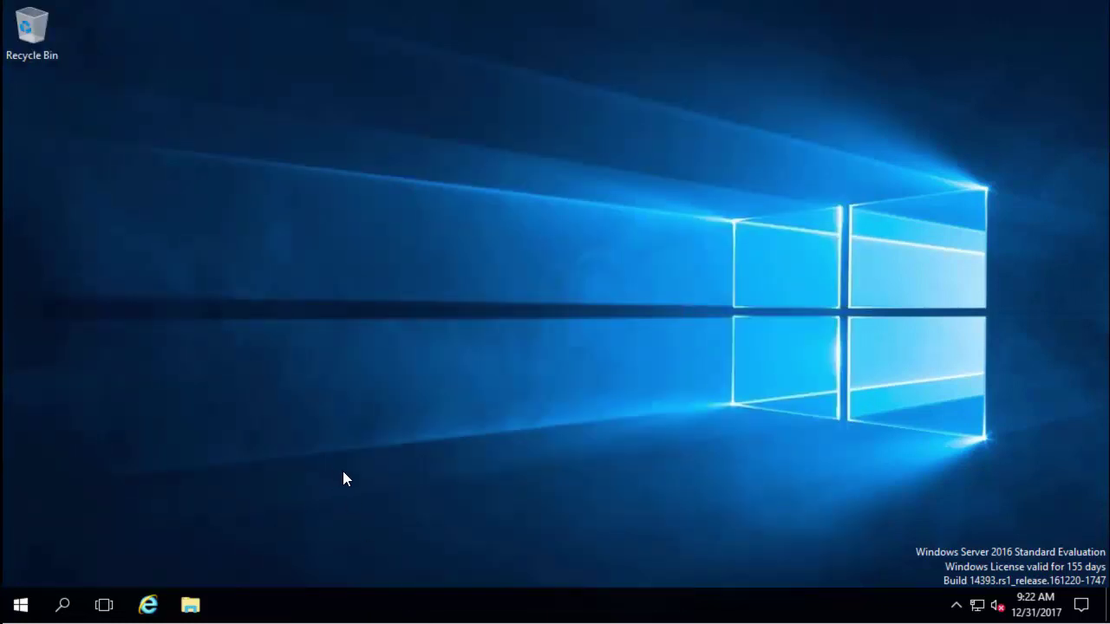
right_click(444, 600)
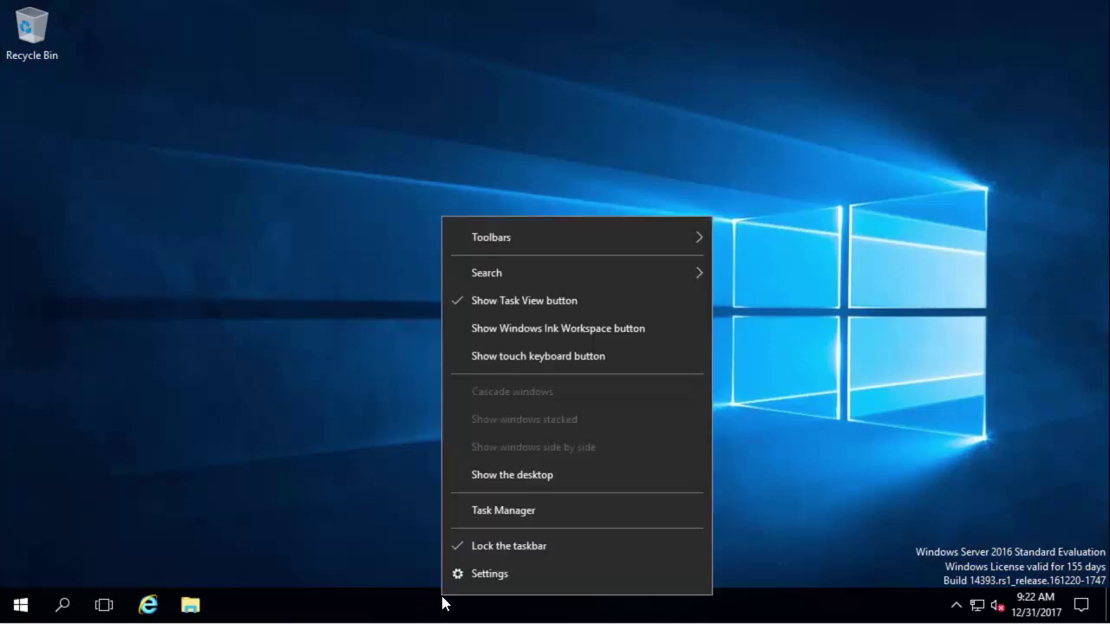
click(579, 518)
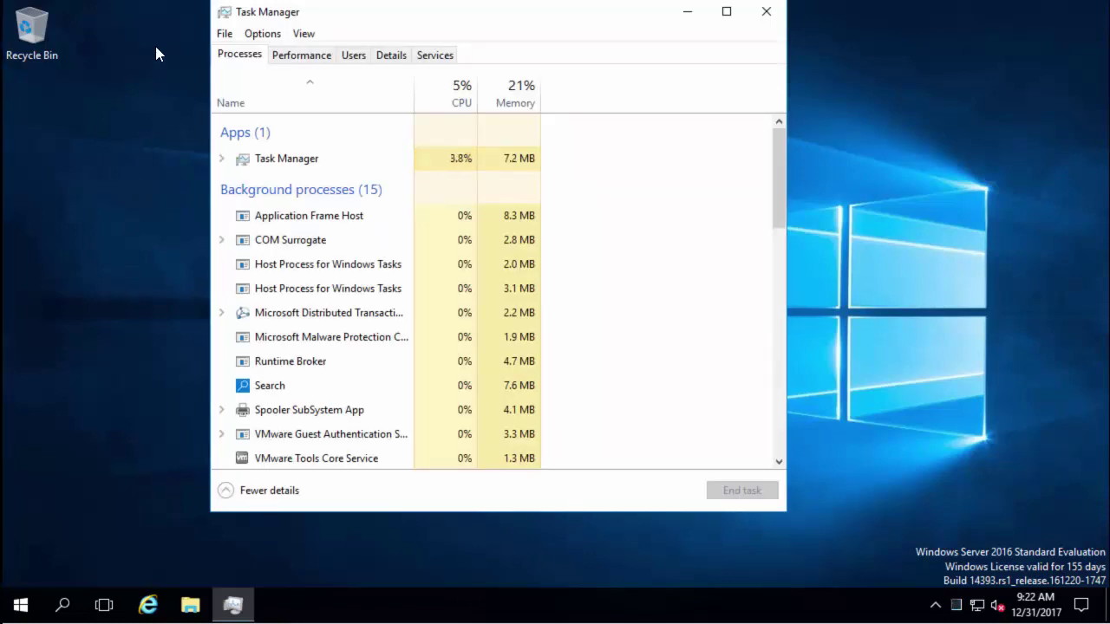
click(310, 59)
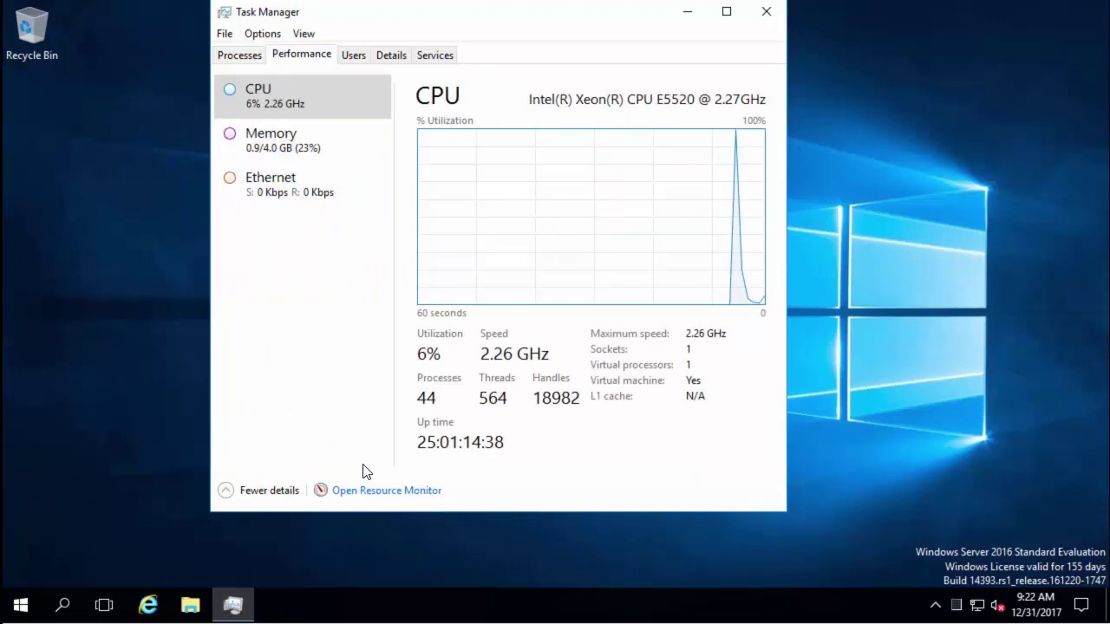
click(374, 492)
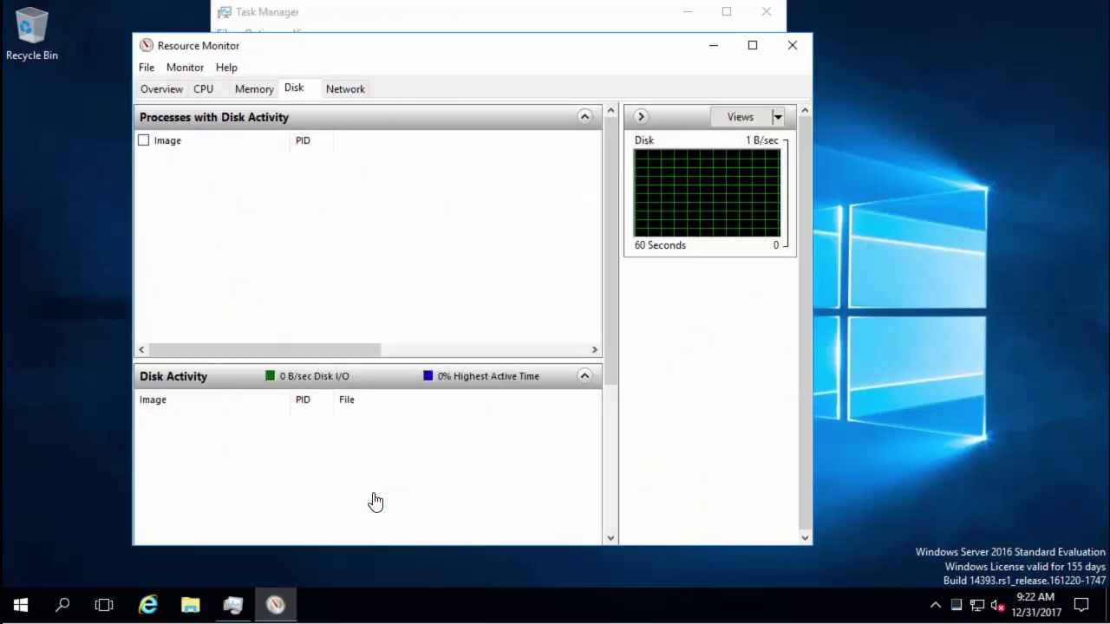
Launch Resource Monitor by searching 'resource' and maximize its Disk tab view.
click(61, 604)
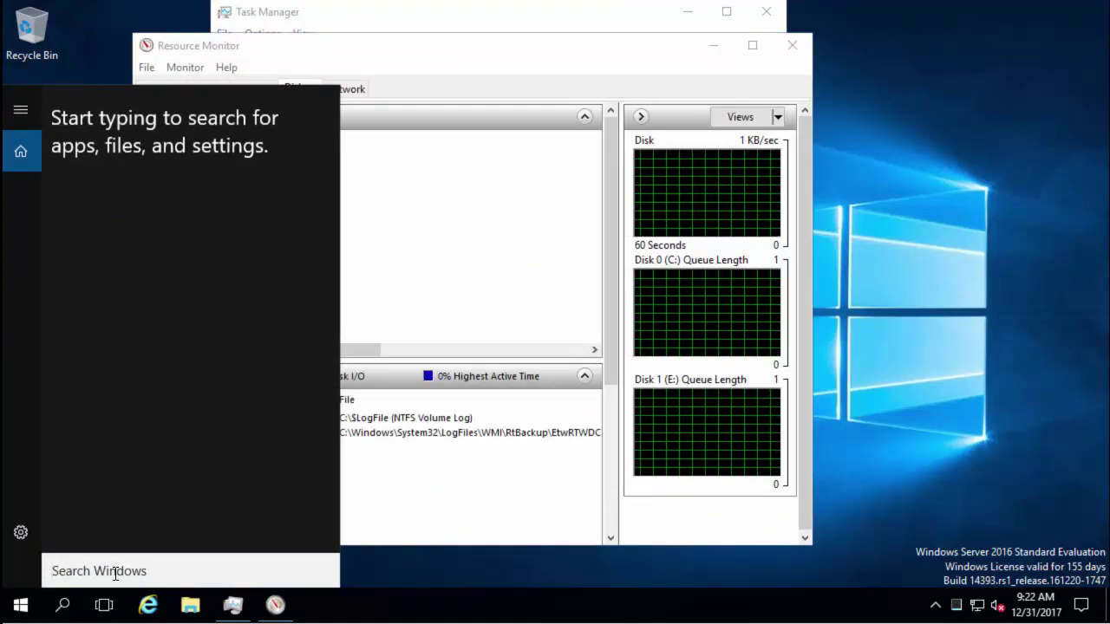
text(resource)
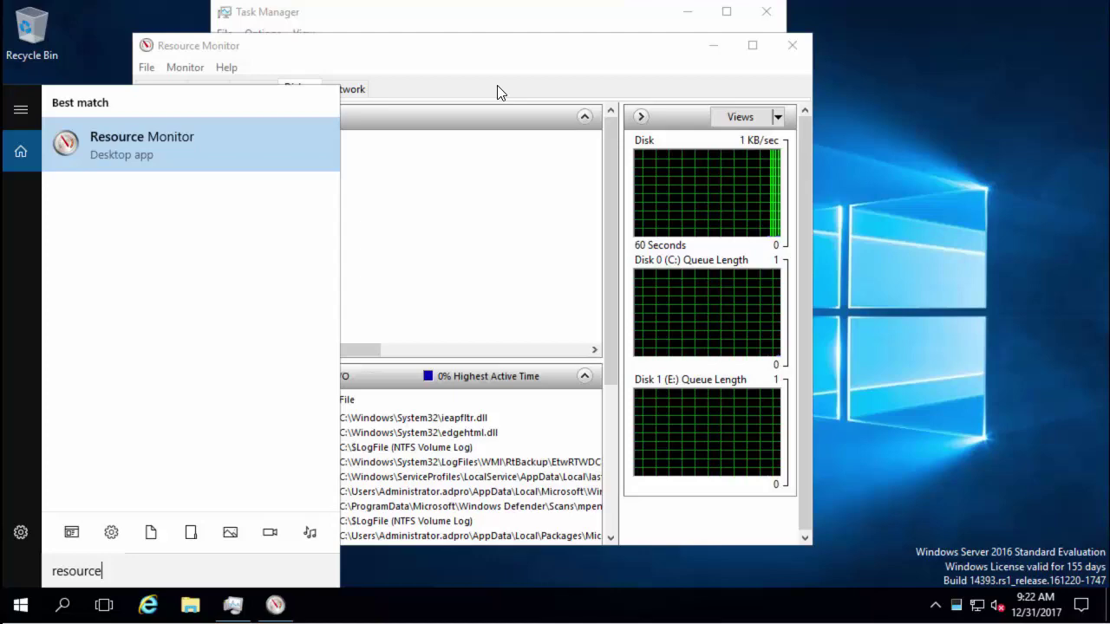
key(Return)
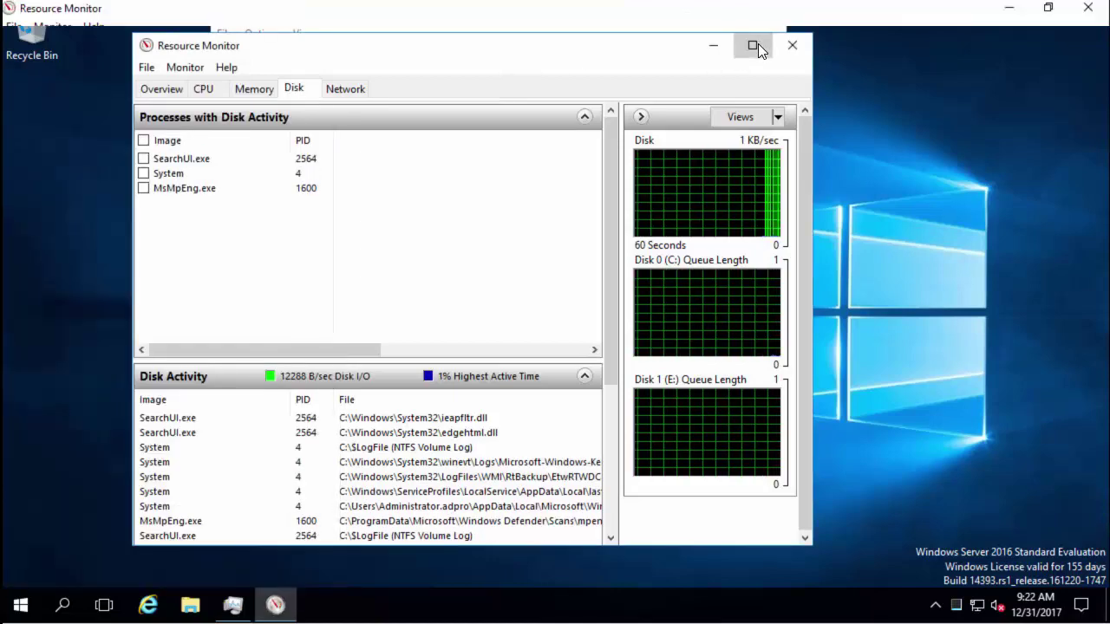
click(754, 46)
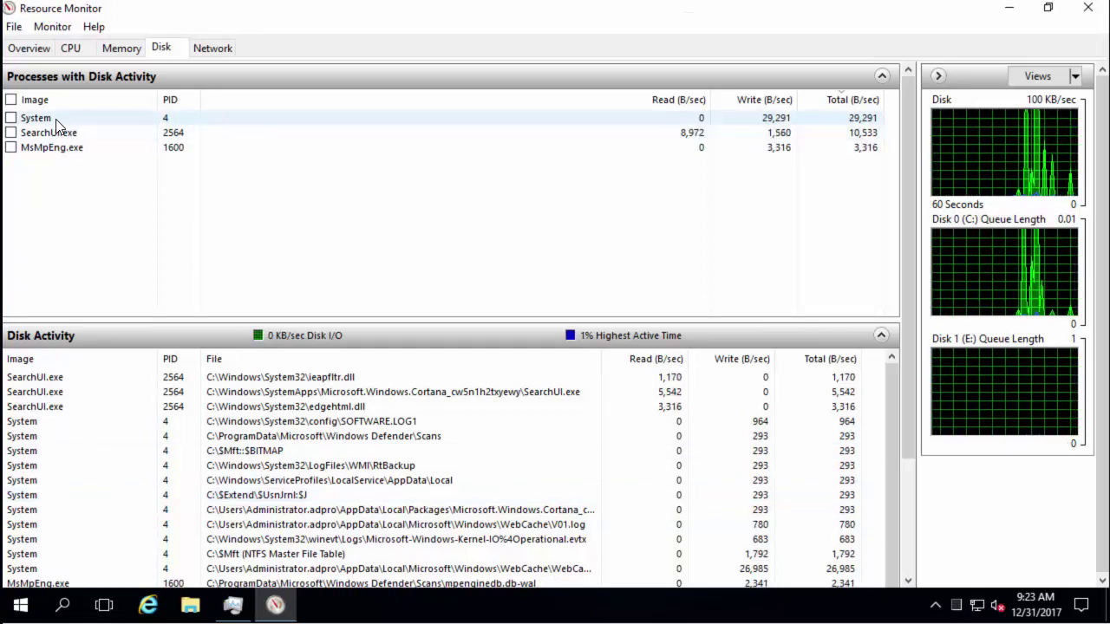
Toggle the System process disk filter on and off, then start Internet Explorer.
click(11, 118)
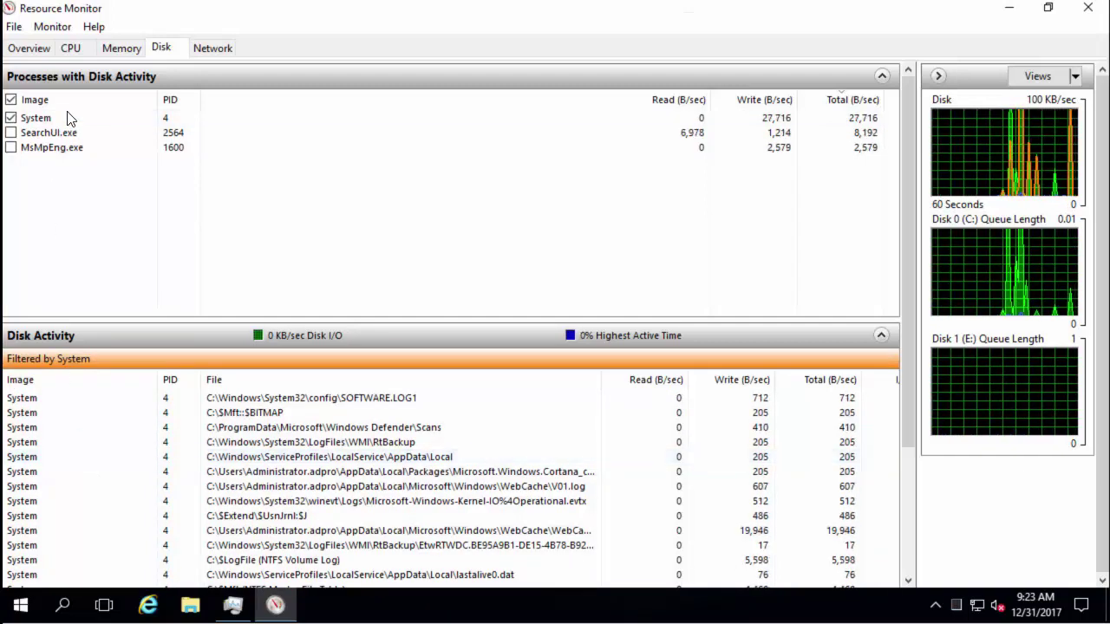
click(9, 119)
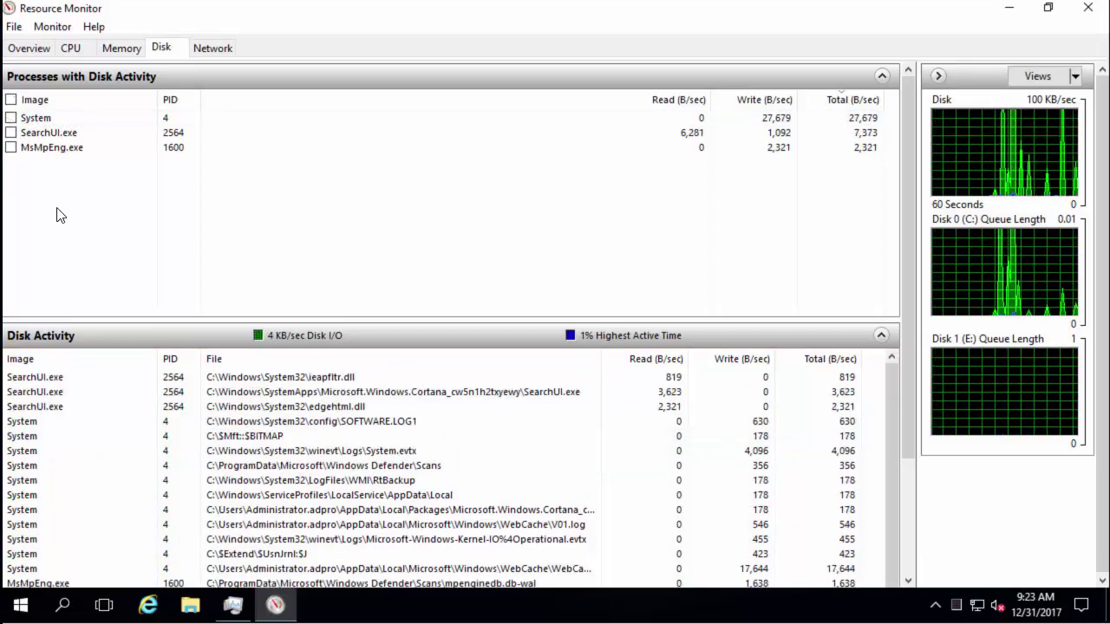
click(148, 607)
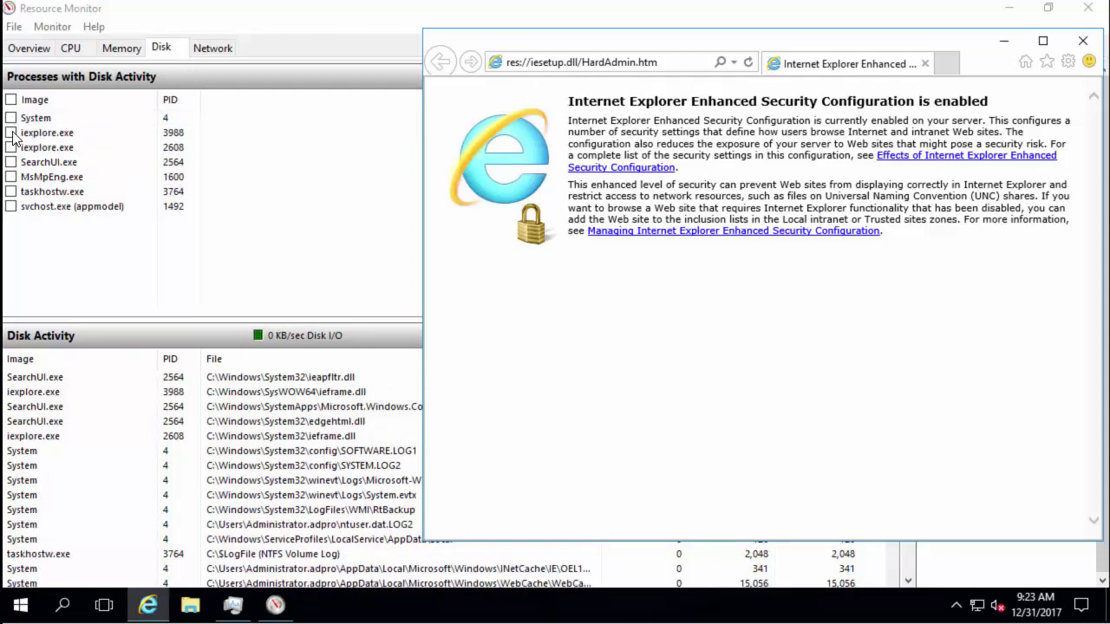
Filter disk activity to iexplore.exe 2608, load google.com in IE past its warnings, then minimize IE.
click(11, 134)
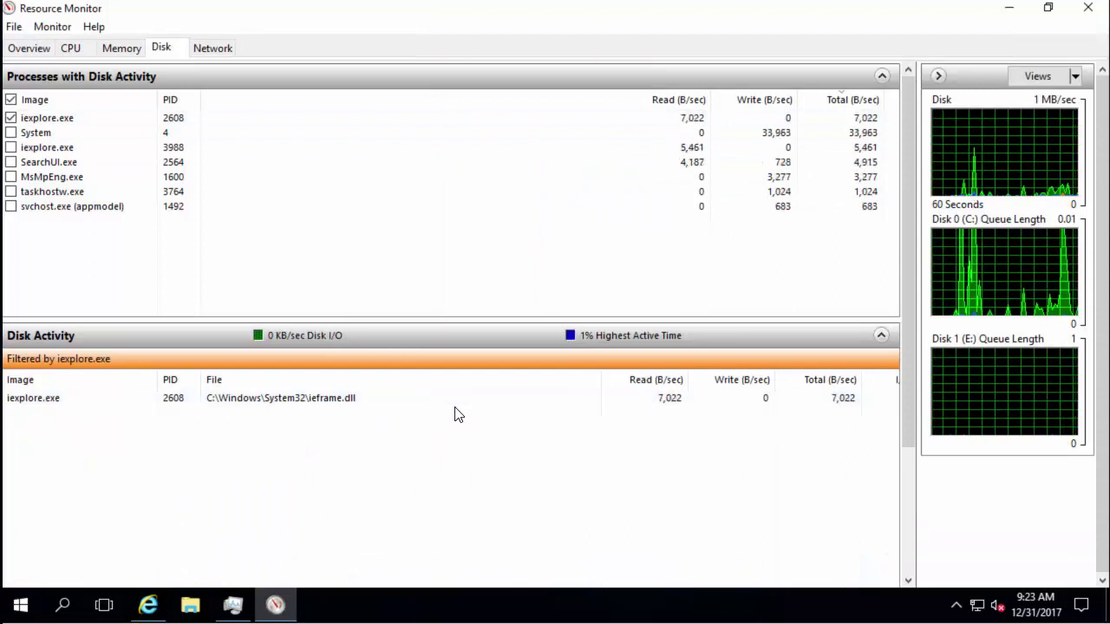
click(148, 607)
click(689, 69)
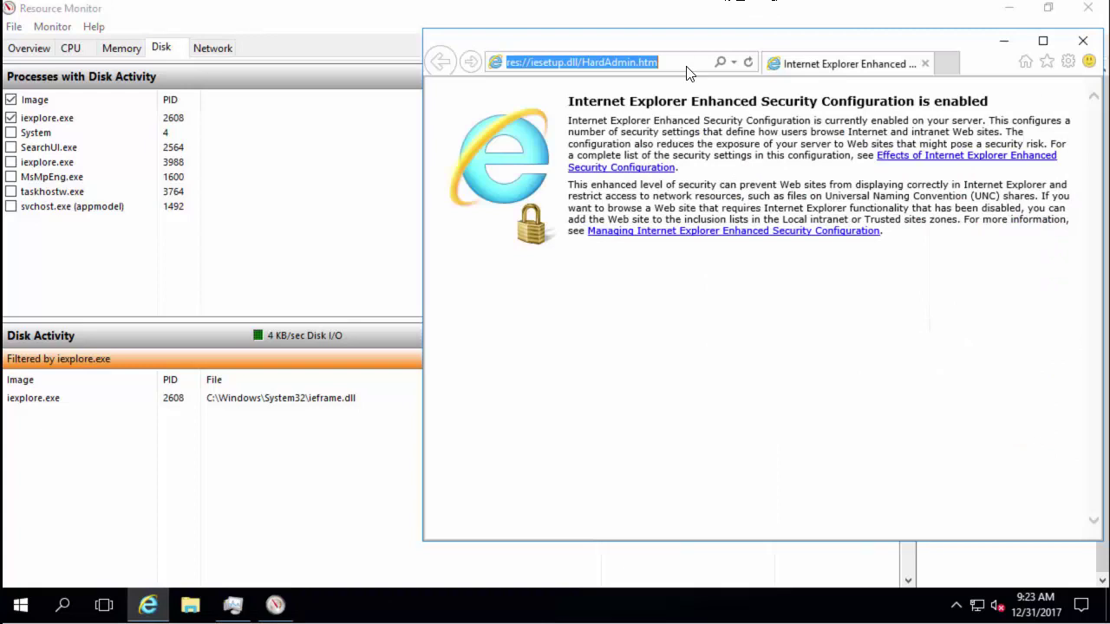
text(google.com)
key(Return)
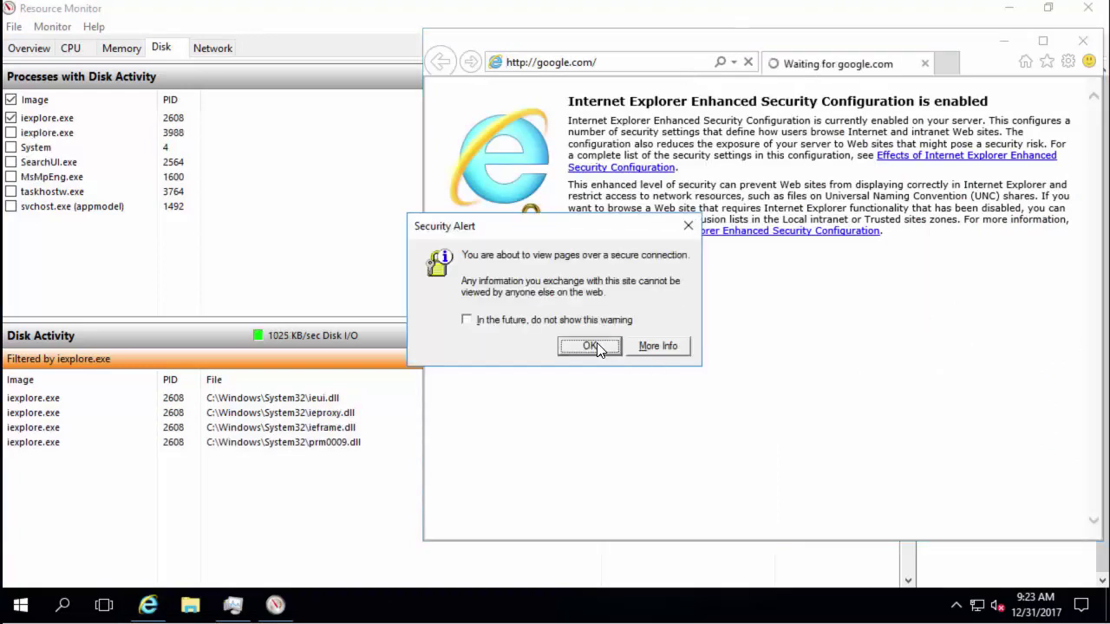
click(589, 345)
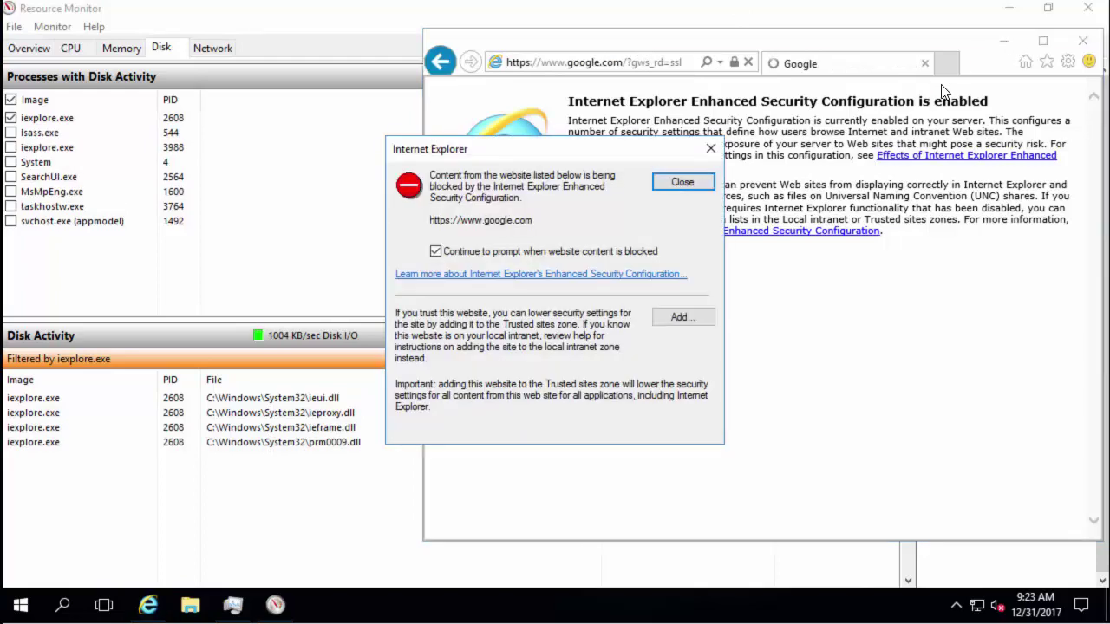
click(698, 182)
click(1004, 41)
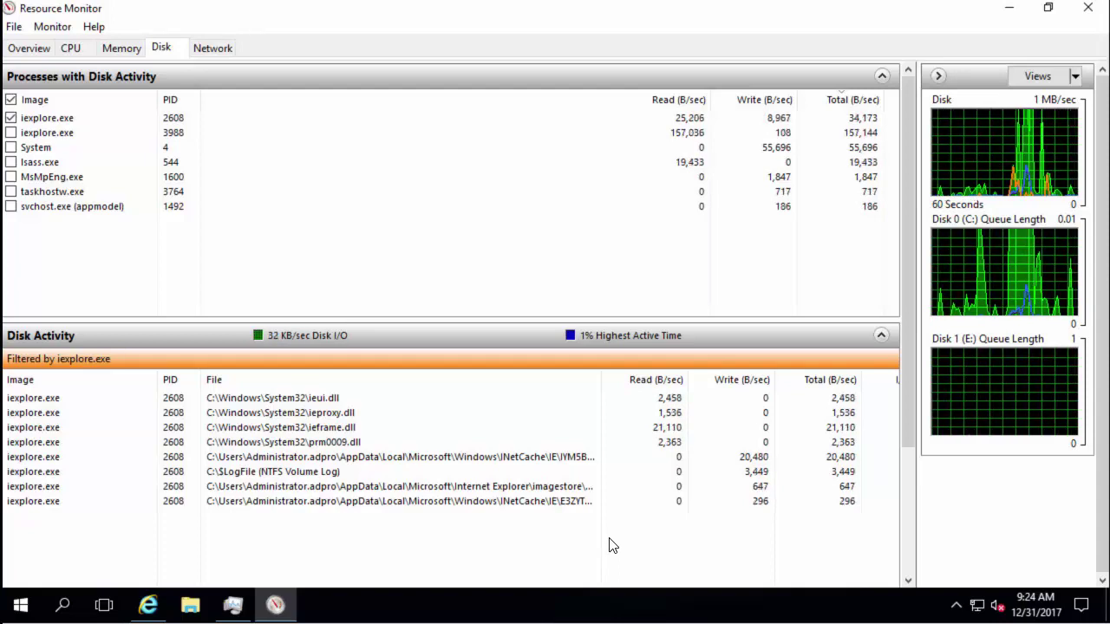
Exit Resource Monitor via File > Exit and drag Task Manager slightly down and right.
click(13, 28)
click(32, 110)
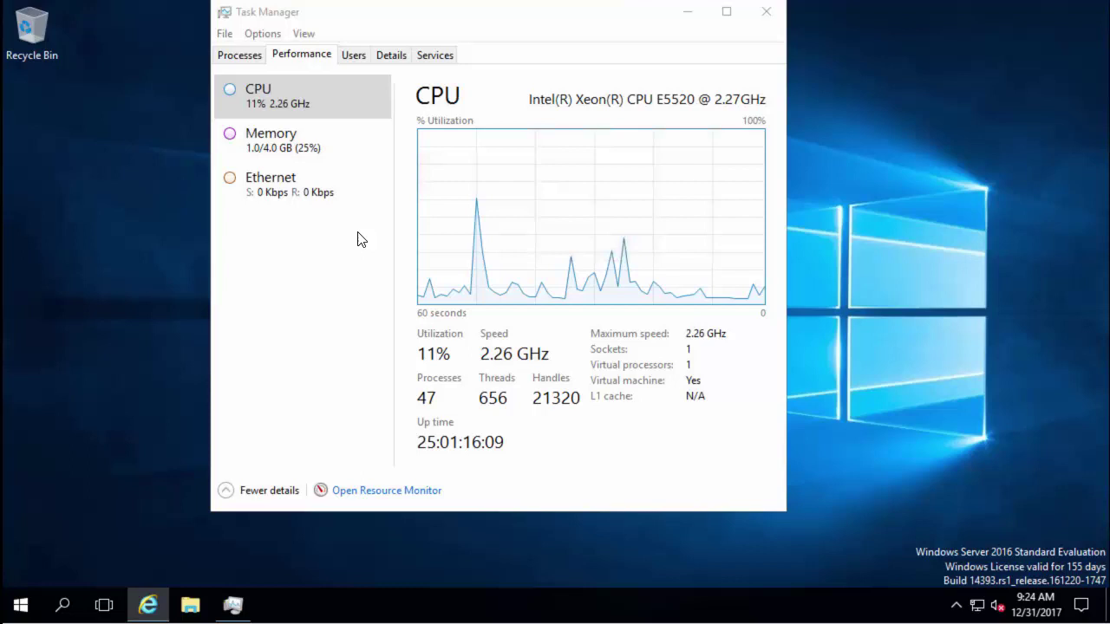
drag(589, 32, 601, 88)
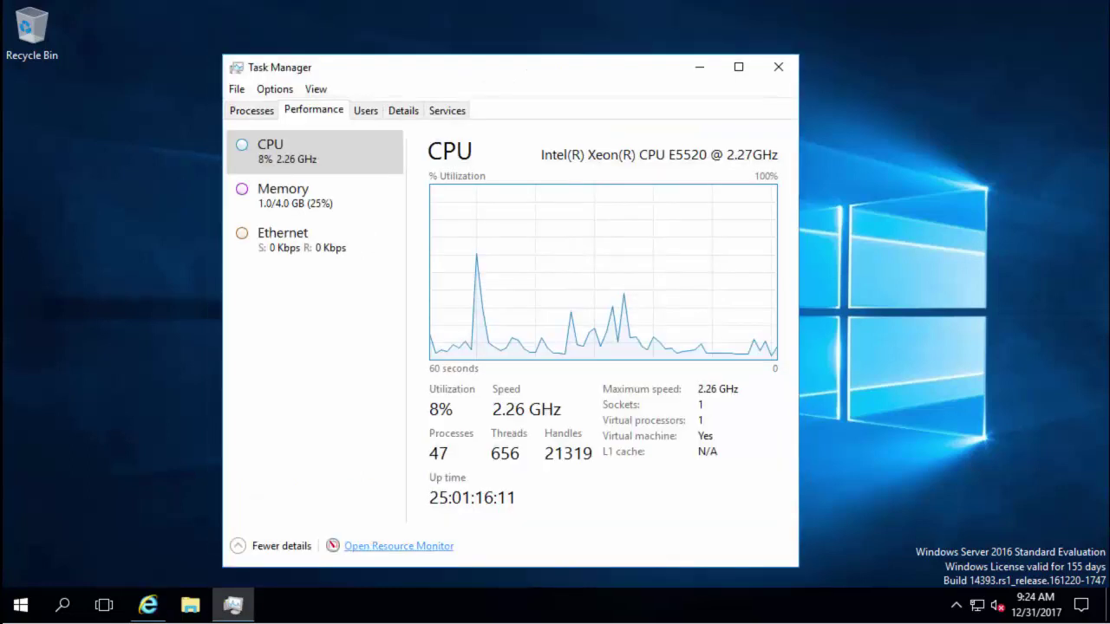